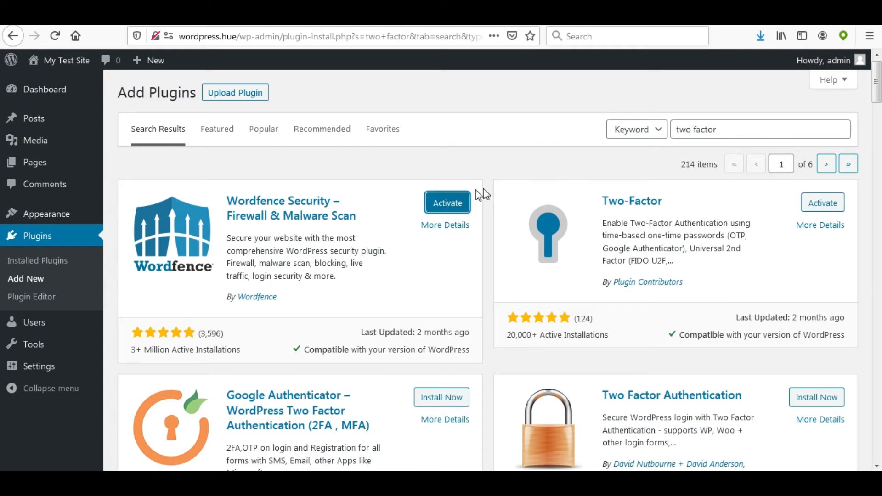
Step: Activate the Wordfence plugin and open its Login Security Settings tab
left_click(458, 209)
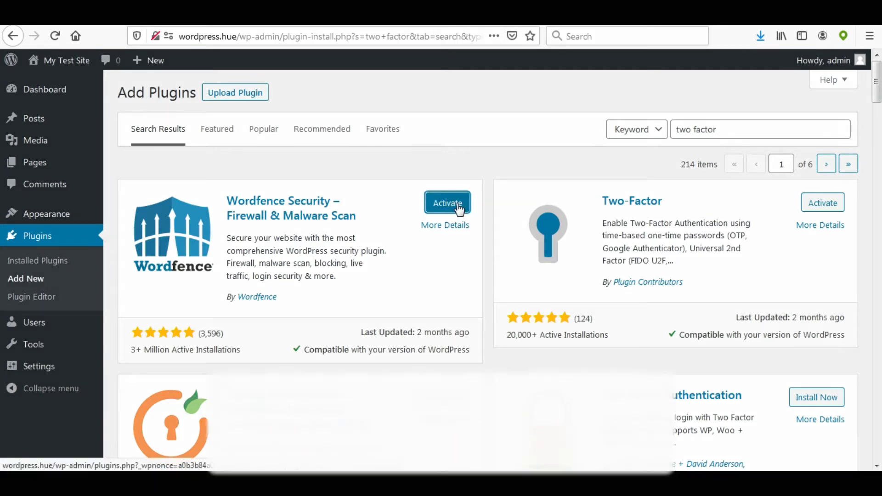
scroll(315, 237, "down", 2)
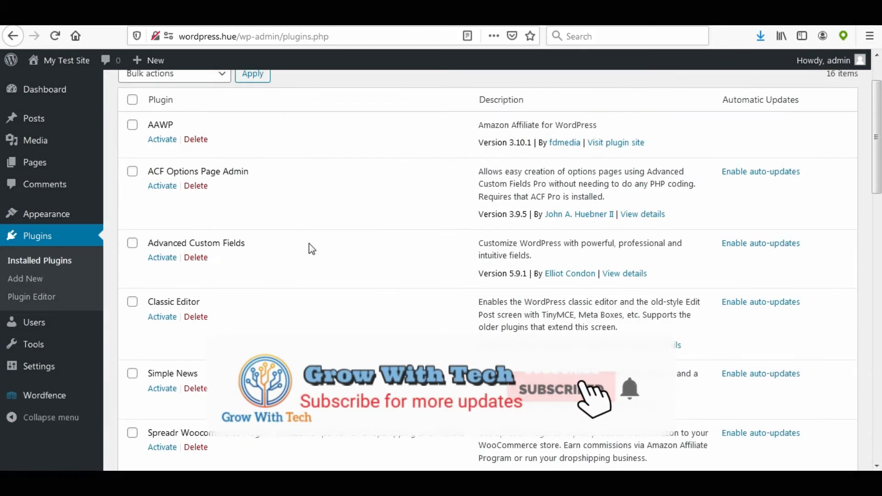
mouse_move(69, 403)
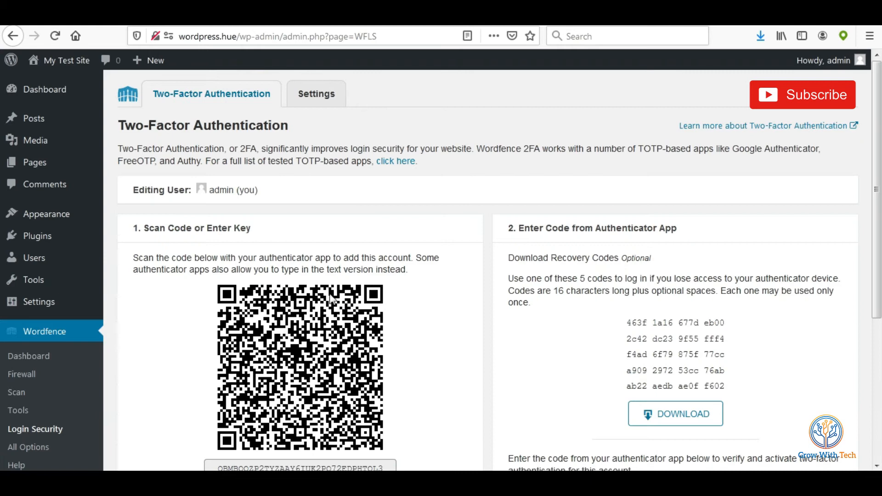
left_click(326, 105)
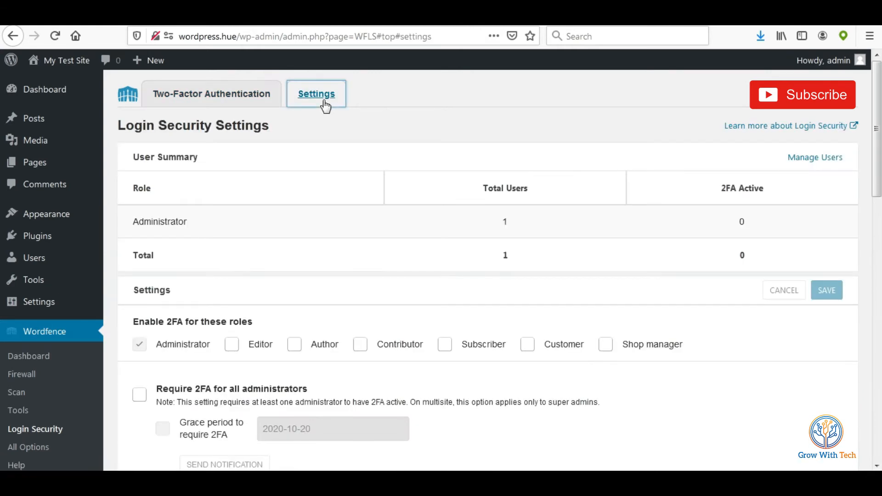
scroll(371, 166, "down", 3)
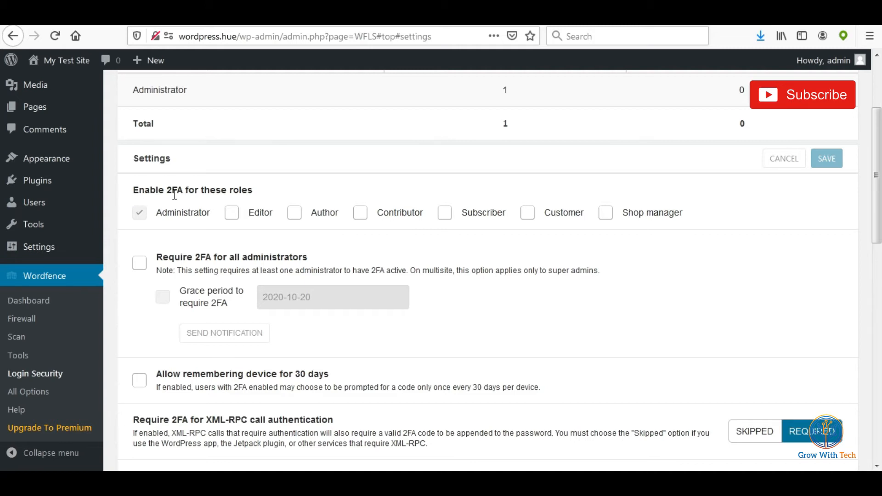
left_click_drag(253, 190, 155, 191)
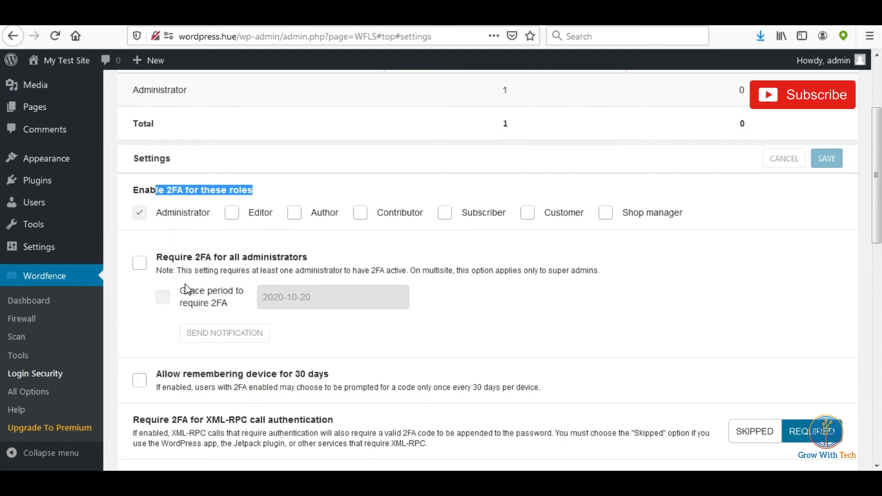
Step: Try the require-2FA-for-administrators and grace-period options, then undo and return to Two-Factor Authentication
left_click(142, 266)
left_click(162, 297)
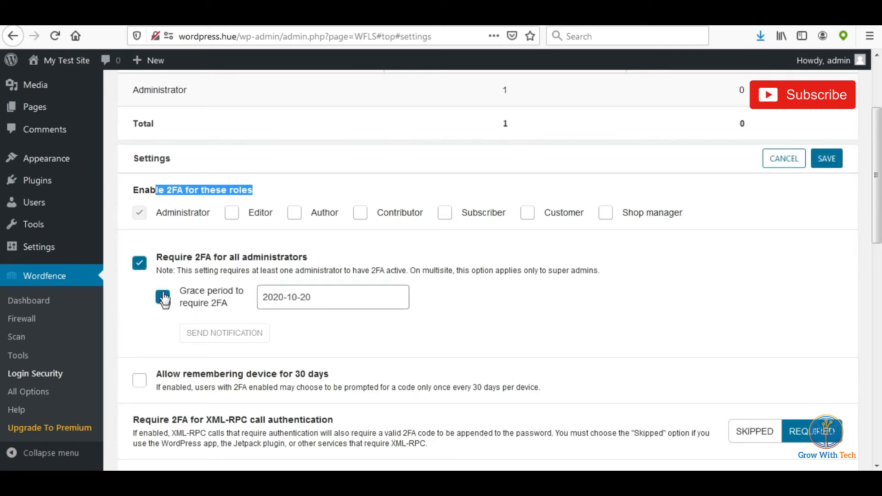
left_click(140, 263)
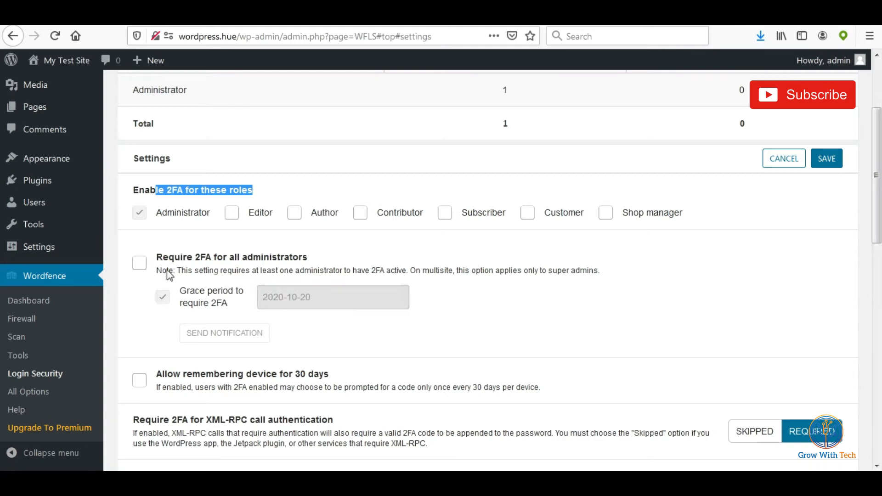
scroll(190, 102, "up", 3)
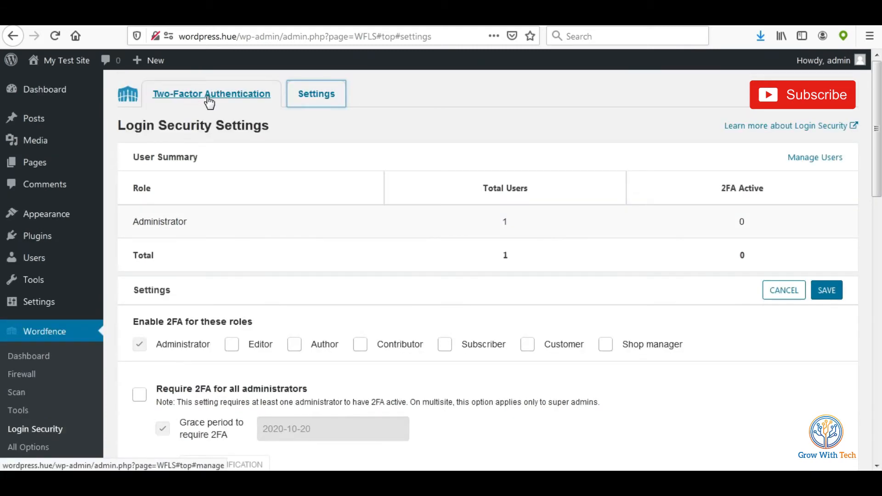
left_click(210, 95)
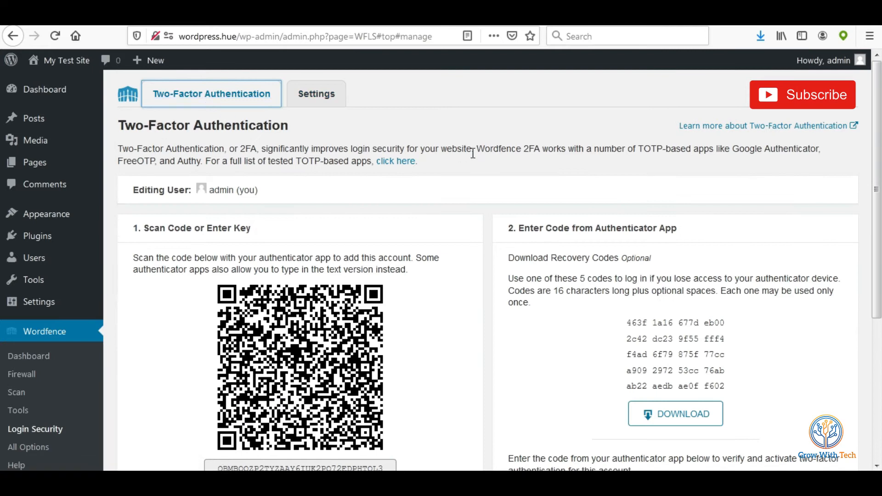
scroll(459, 165, "down", 3)
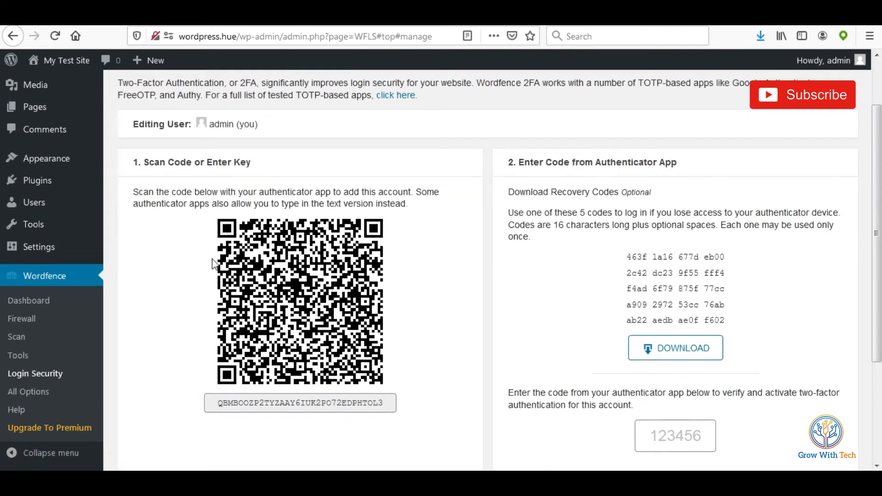
left_click_drag(262, 192, 332, 195)
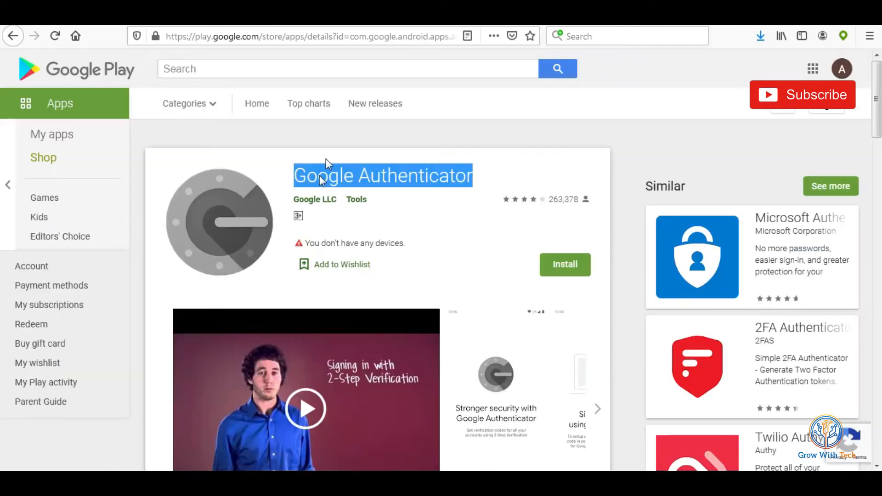
left_click(361, 187)
left_click_drag(298, 177, 475, 183)
left_click(465, 186)
left_click_drag(297, 177, 476, 184)
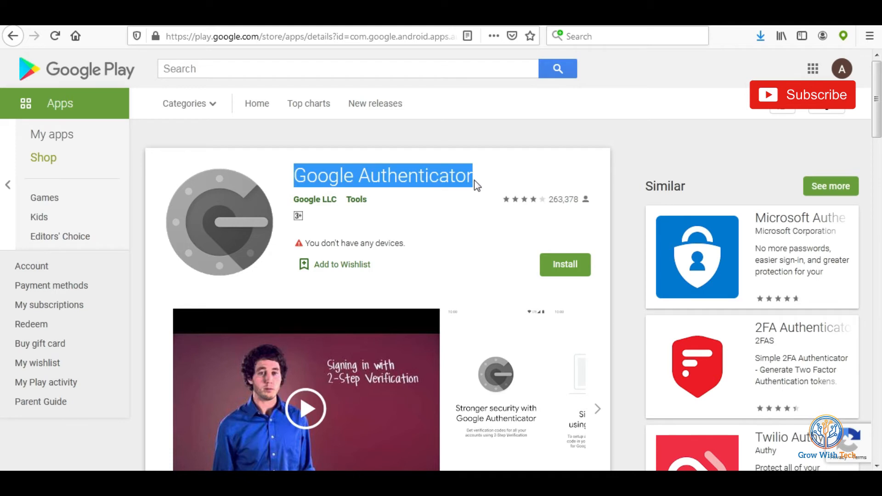
left_click(499, 172)
left_click_drag(298, 176, 516, 192)
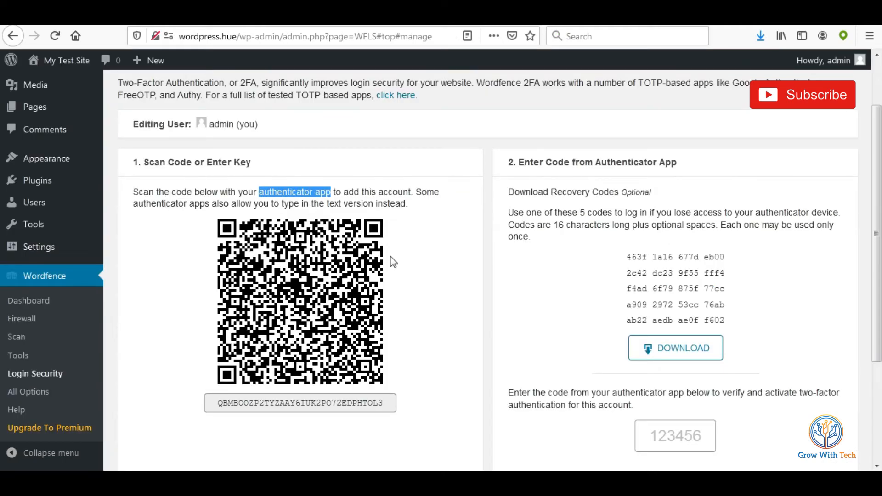
scroll(386, 299, "down", 3)
scroll(386, 300, "up", 2)
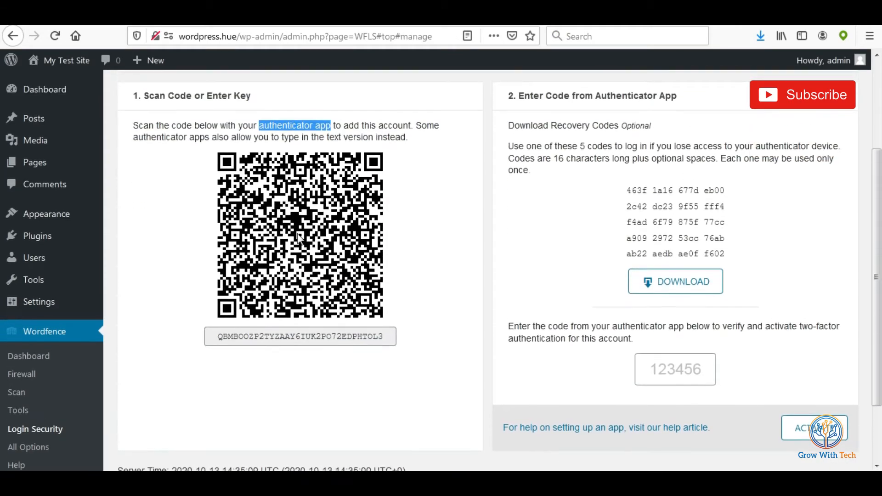
left_click(671, 369)
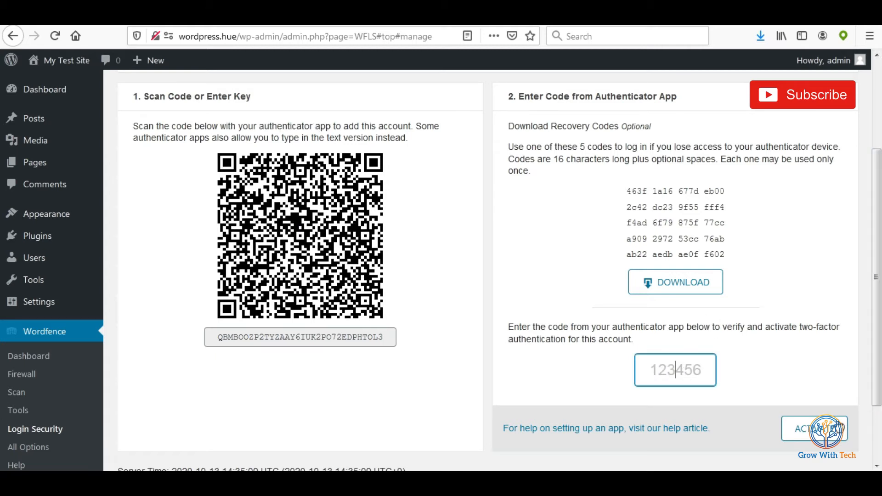
Step: Highlight and review the five displayed recovery codes
left_click_drag(626, 190, 730, 259)
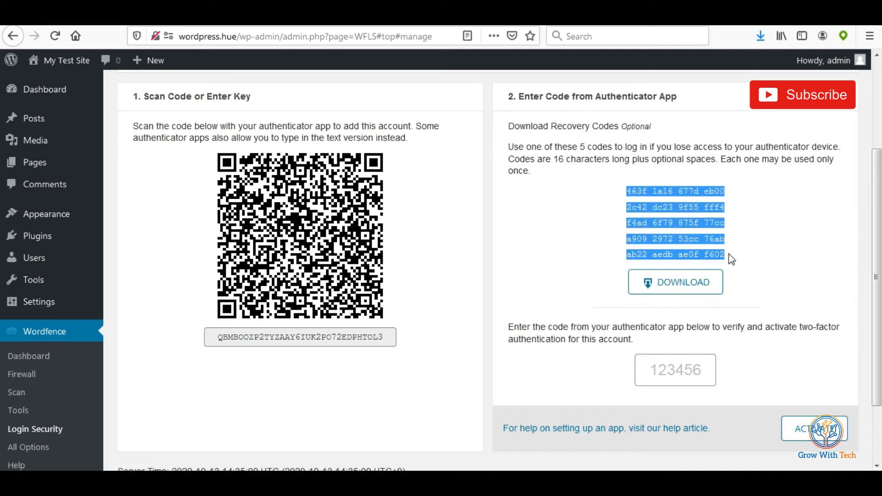
left_click(787, 260)
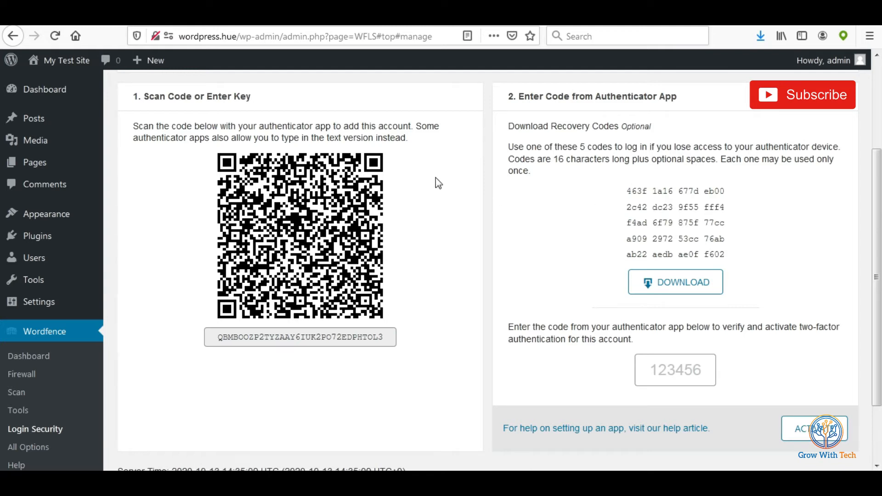
left_click_drag(628, 190, 729, 253)
left_click(634, 256)
left_click_drag(628, 256, 732, 261)
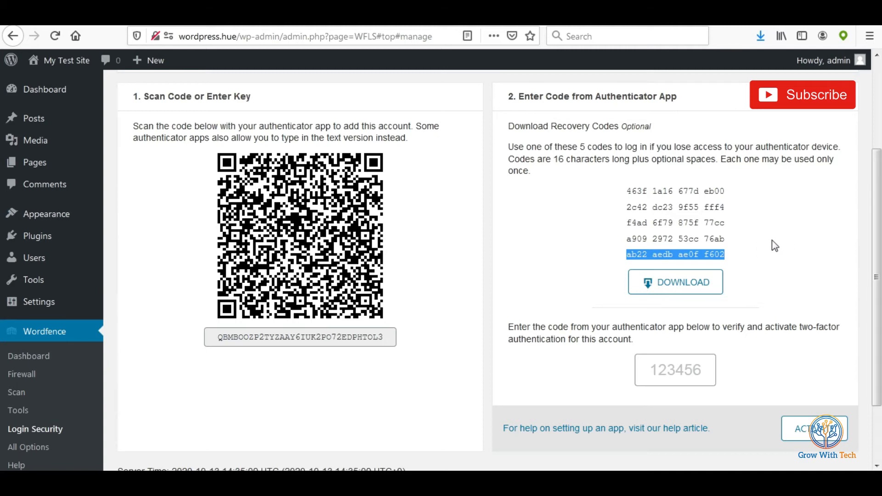
left_click(490, 229)
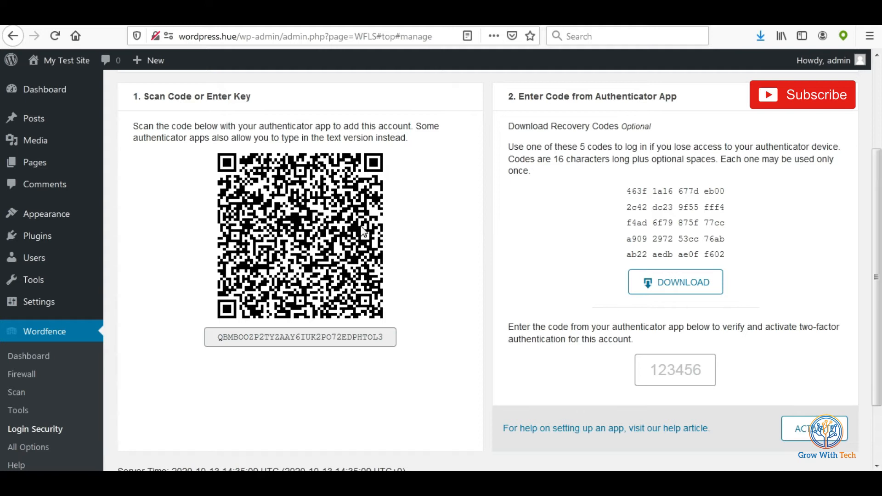
Step: Enter the authenticator app's six-digit code and activate two-factor authentication
left_click(677, 374)
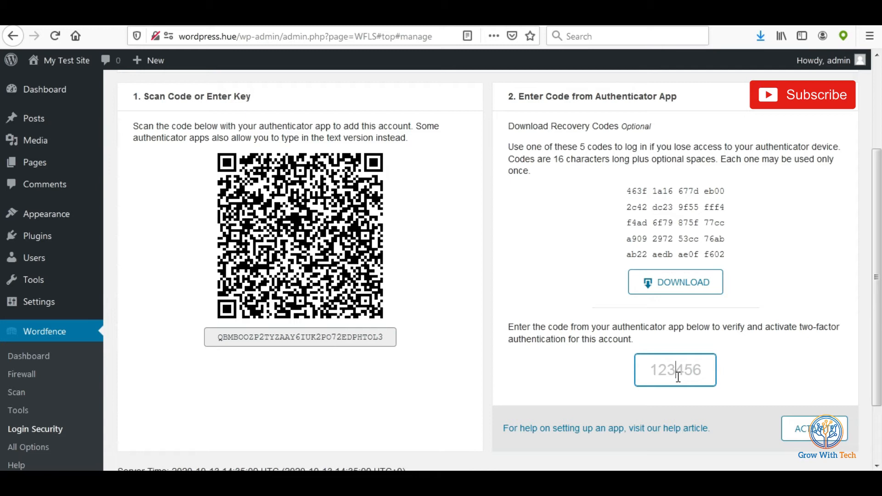
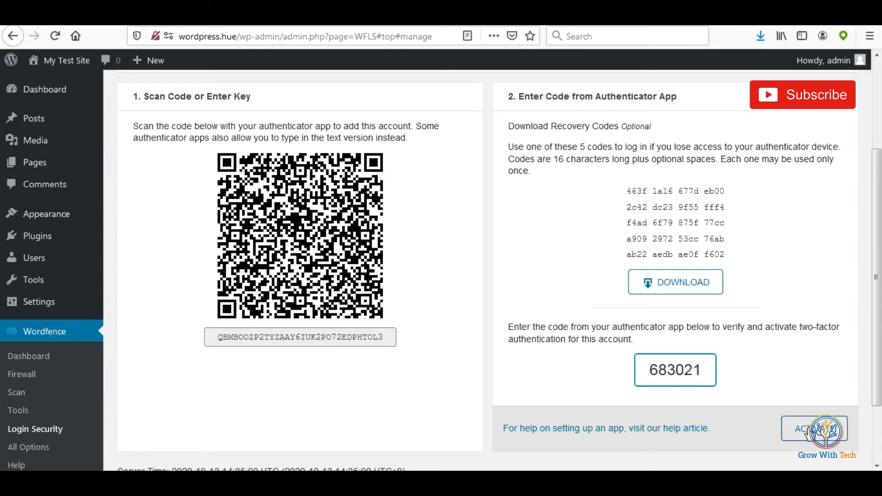
left_click(810, 432)
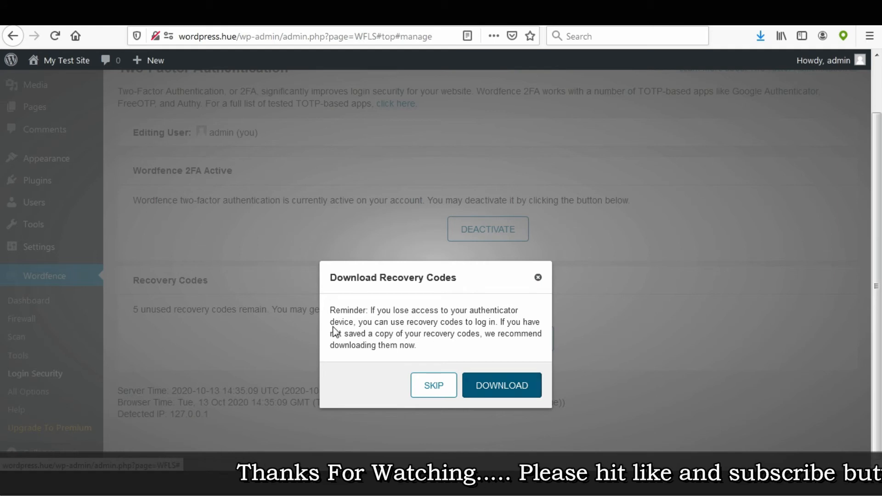
Step: Skip the recovery-code download and choose Log Out from the Howdy, admin menu
left_click(442, 391)
double_click(219, 192)
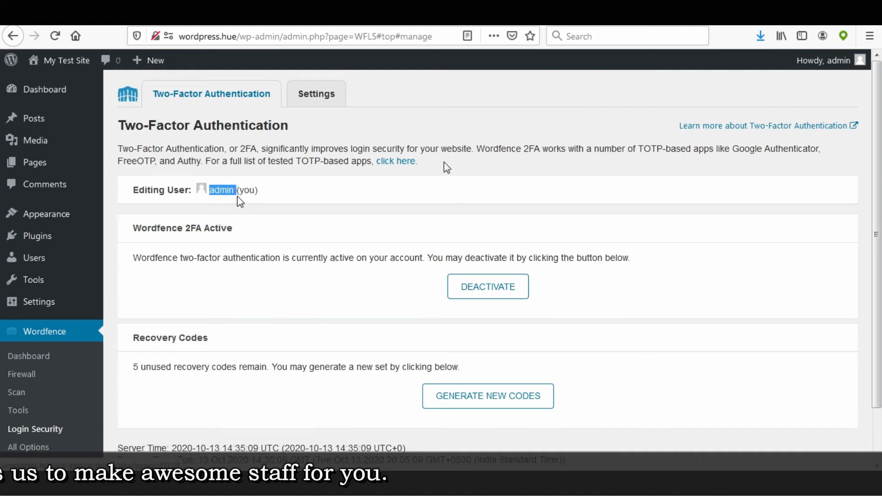
mouse_move(828, 60)
left_click(779, 125)
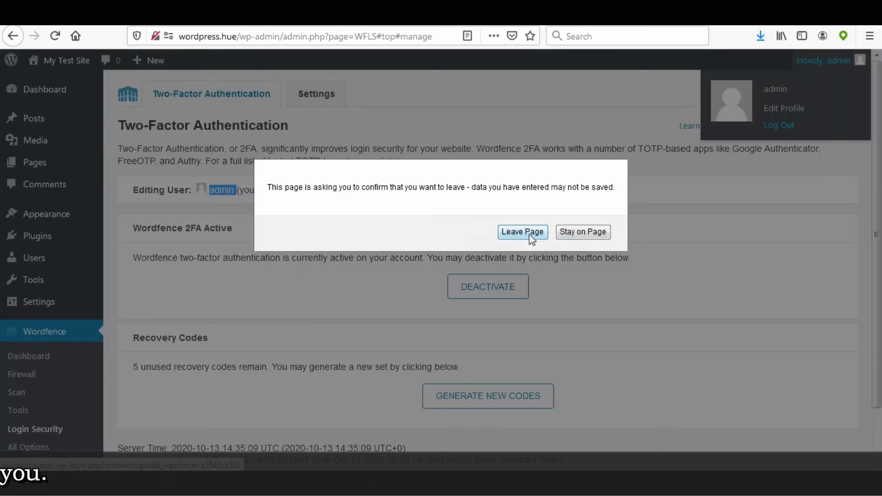
Step: Confirm leaving the page, then log back in with the saved username and a 2FA code
left_click(529, 234)
left_click(436, 333)
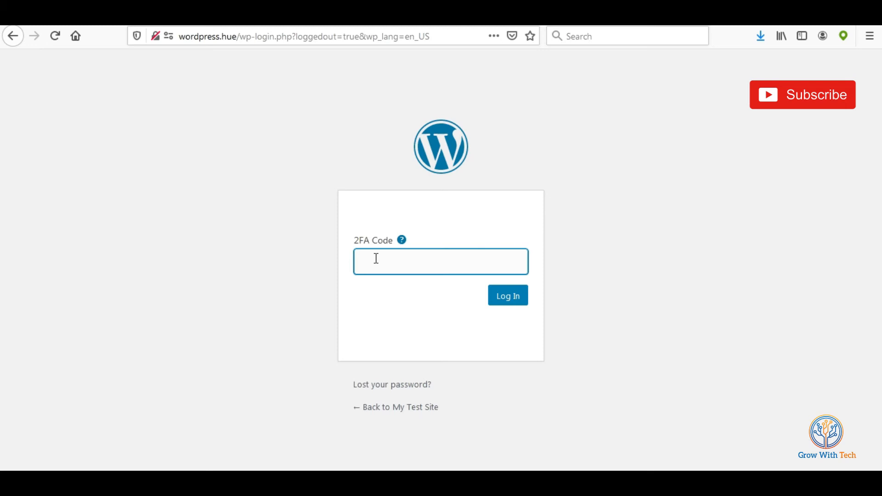
left_click(505, 302)
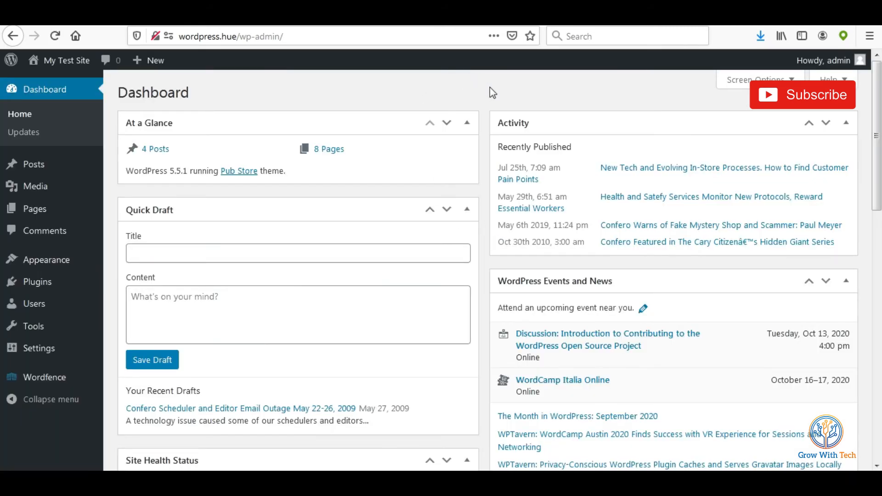
Step: Show the Wordfence flyout submenu in the admin sidebar
mouse_move(66, 378)
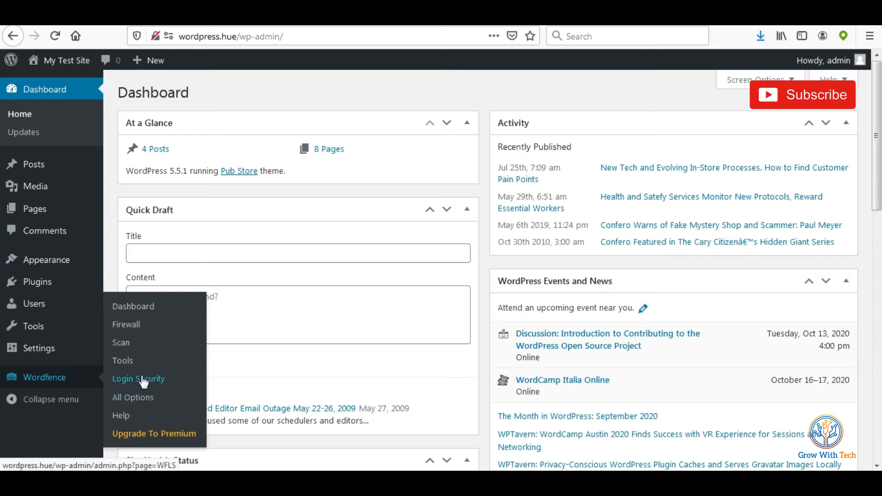
Step: On Firewall > Blocking, start an IP Address block rule and try its IP and reason fields
left_click(138, 328)
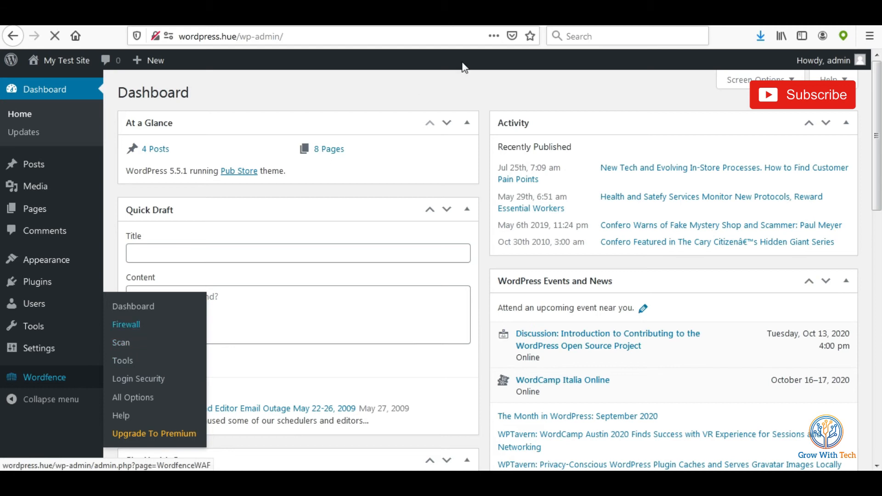
left_click(229, 95)
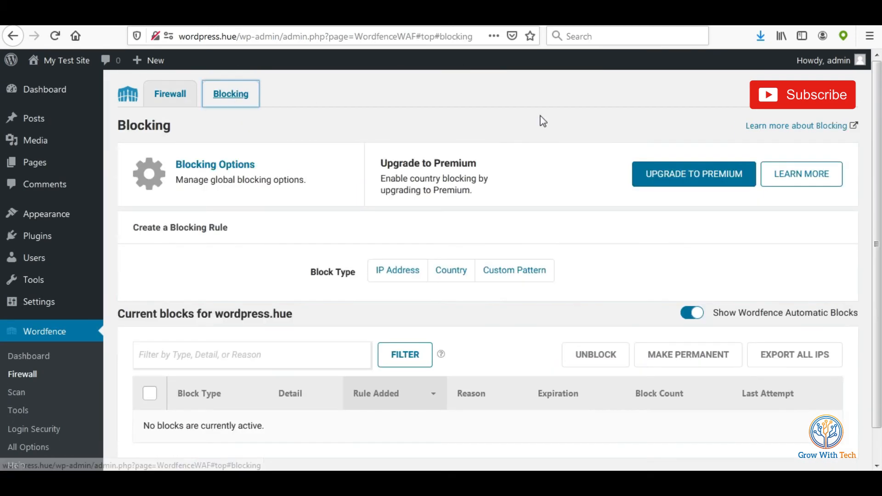
scroll(542, 119, "down", 1)
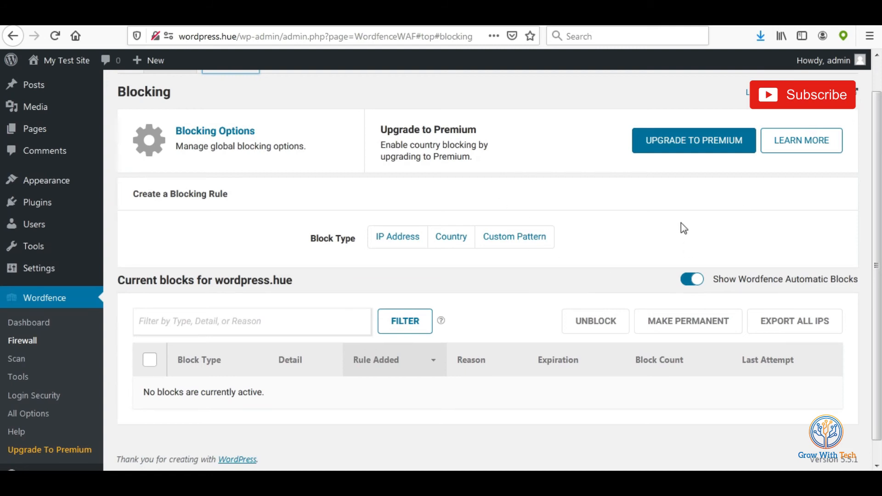
scroll(627, 254, "up", 1)
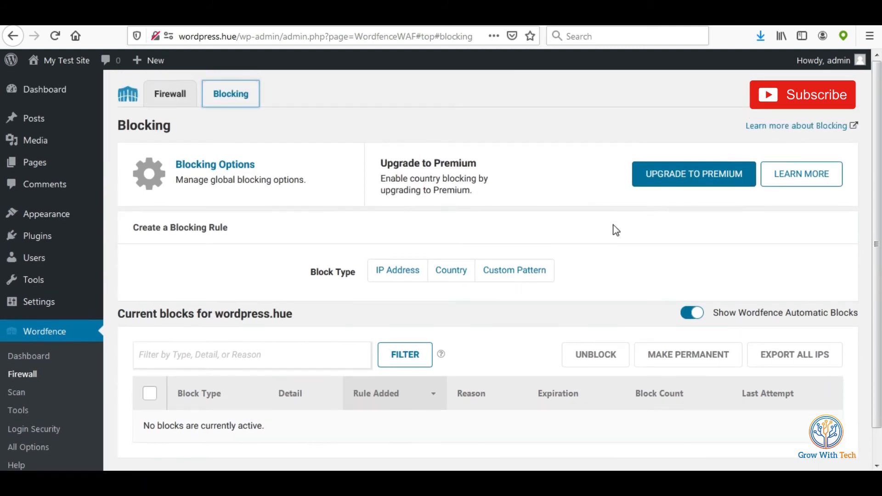
scroll(615, 230, "down", 1)
left_click(398, 237)
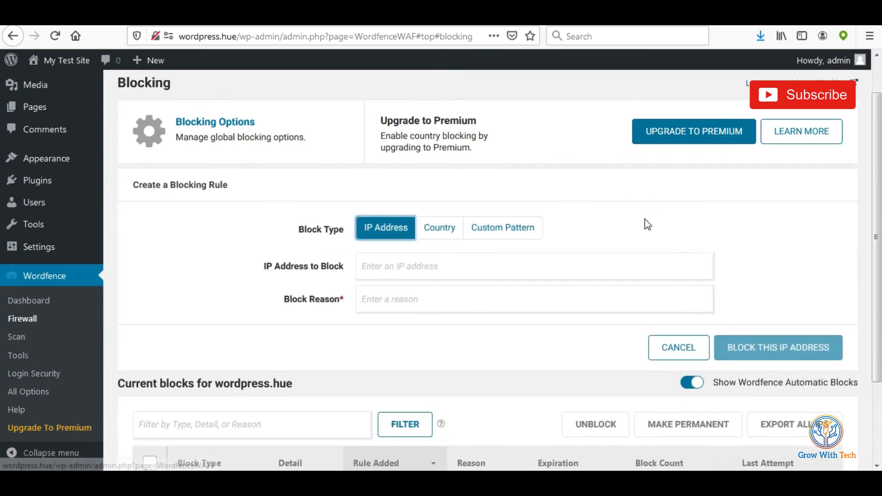
scroll(647, 224, "down", 2)
left_click(413, 213)
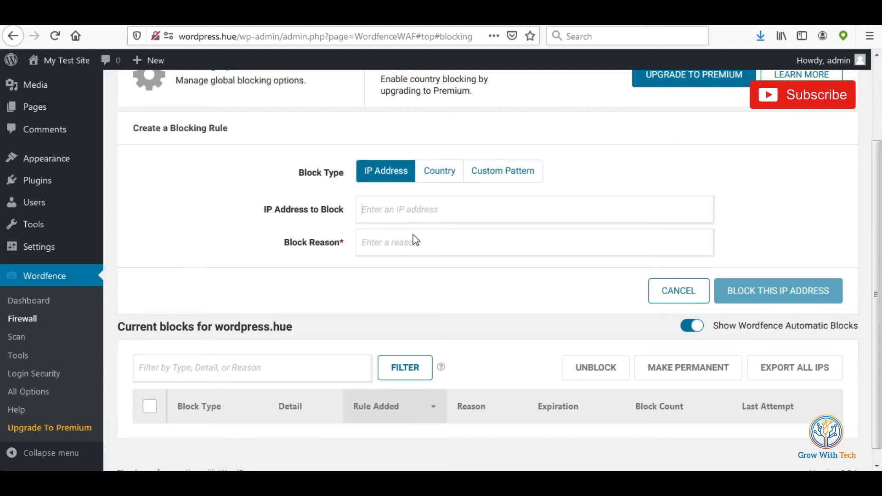
left_click(466, 247)
scroll(785, 290, "up", 3)
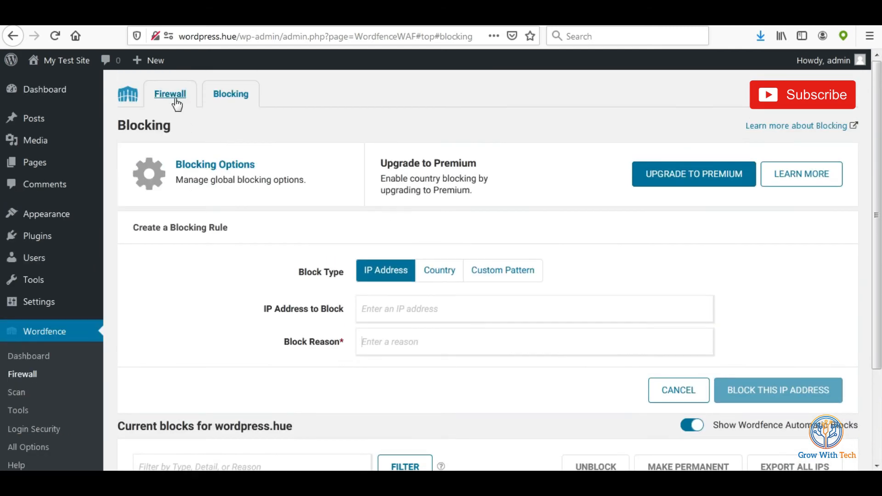
left_click(177, 104)
Step: Under Manage WAF, choose Enabled and Protecting and tick 'Immediately lock out invalid usernames'
scroll(215, 269, "down", 3)
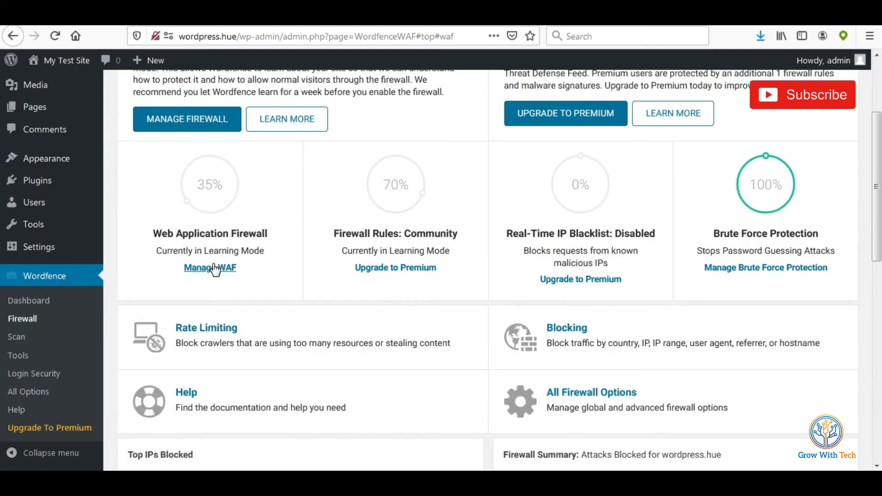
left_click(217, 271)
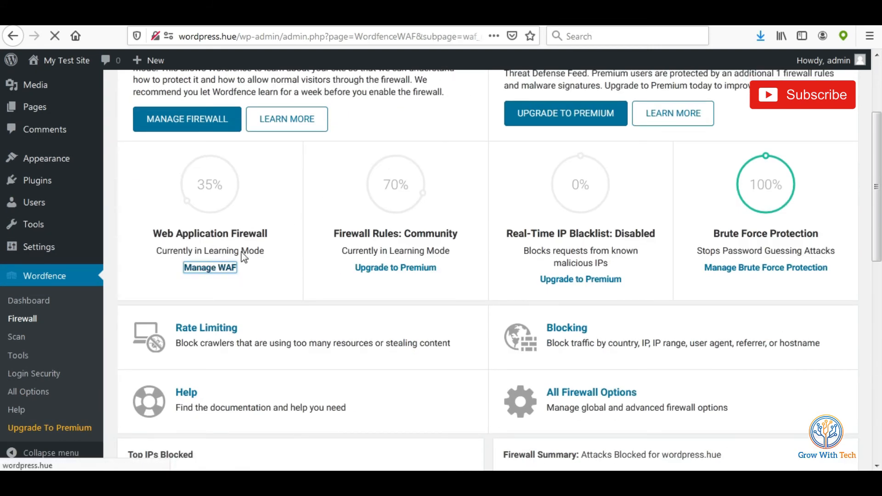
scroll(332, 209, "down", 7)
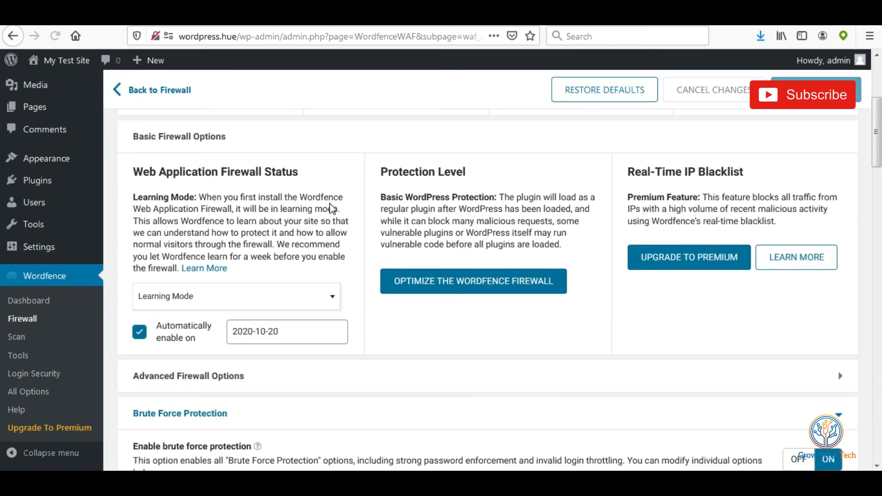
left_click(260, 172)
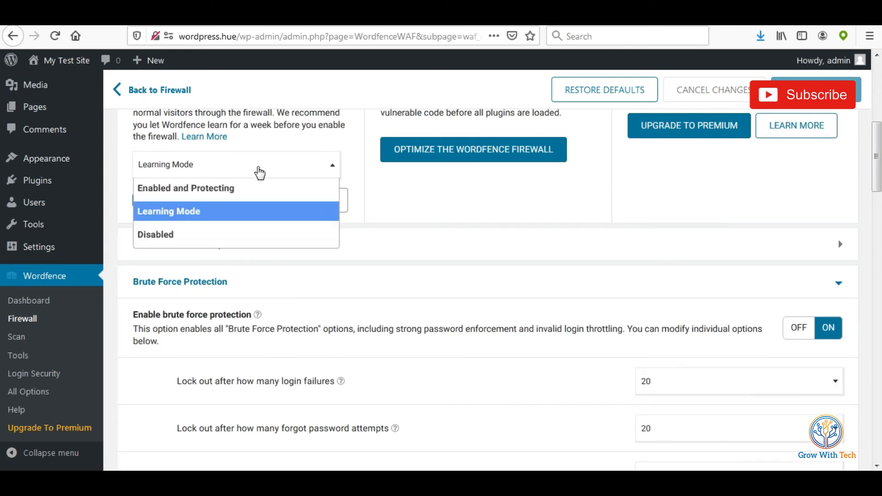
left_click(255, 195)
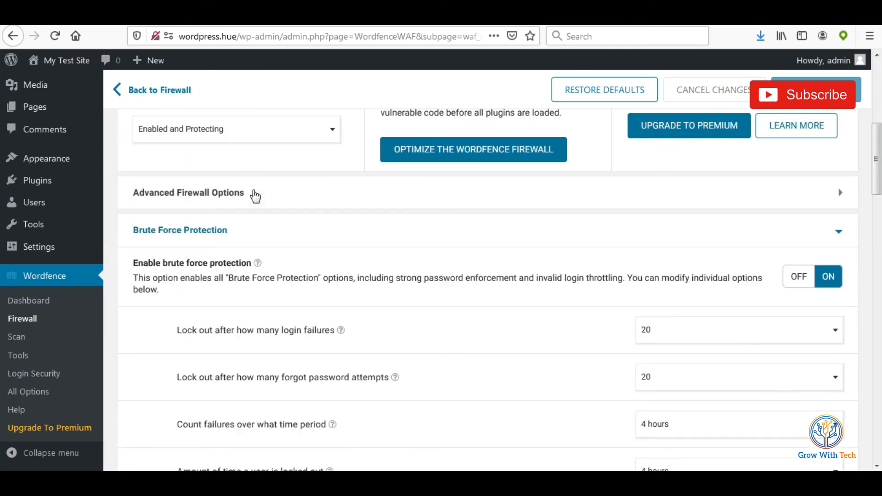
scroll(227, 230, "down", 6)
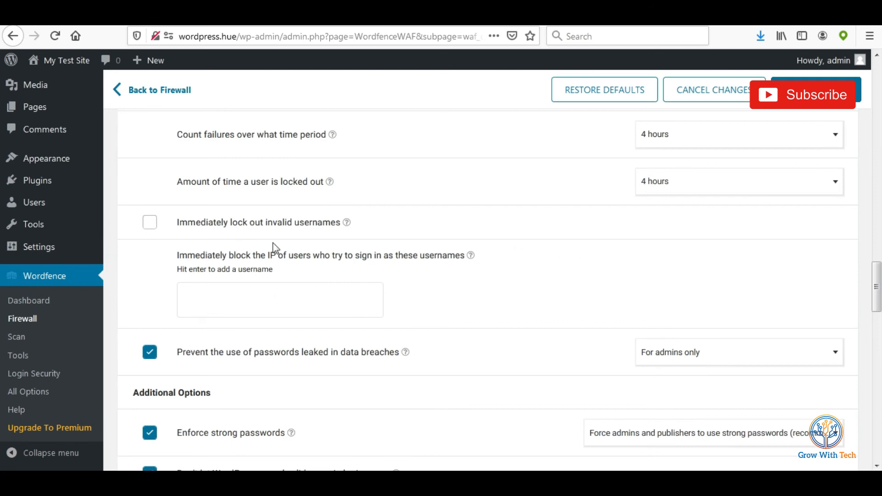
left_click(151, 225)
scroll(295, 234, "down", 10)
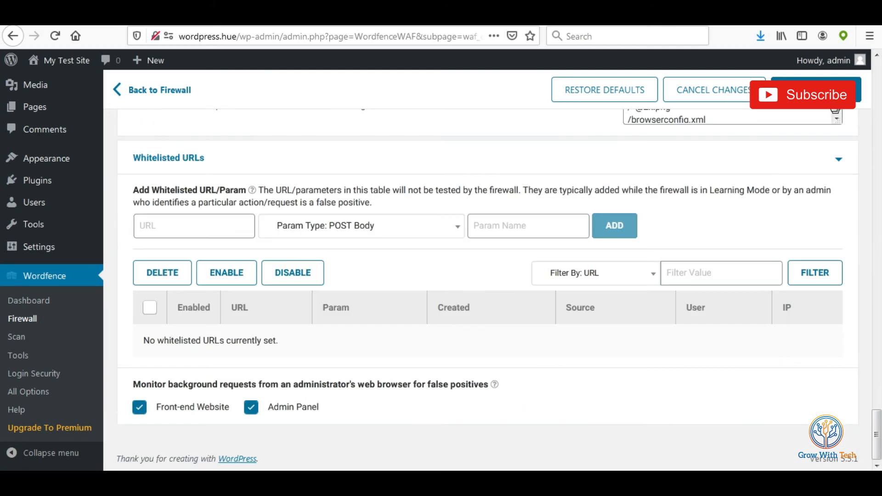
scroll(843, 158, "up", 3)
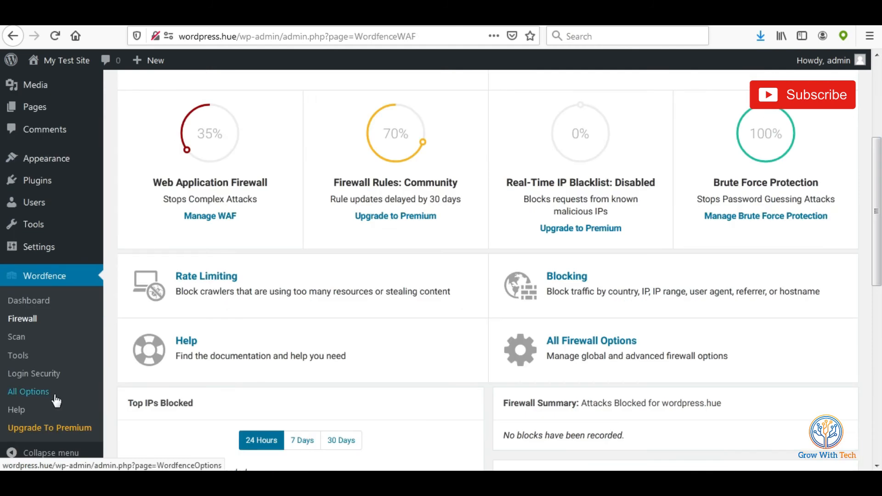
Step: In All Options, tick 'Hide WordPress version' and 'Disable Code Execution for Uploads directory', then save
left_click(46, 396)
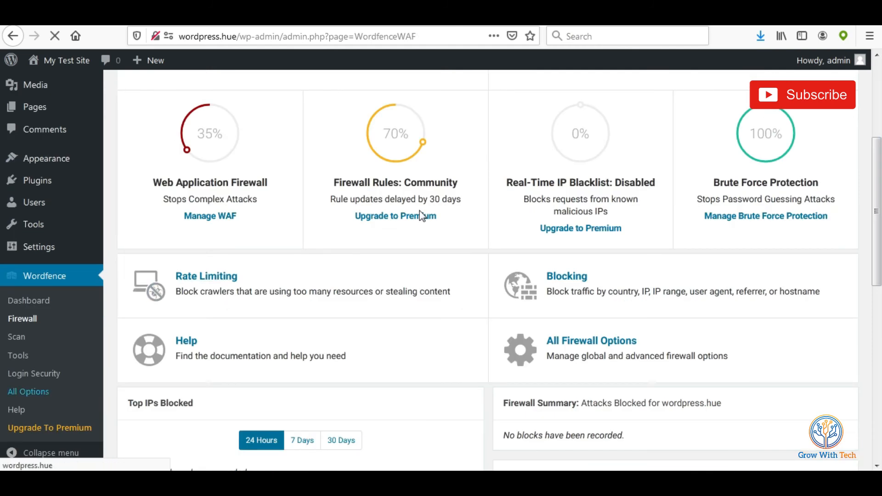
scroll(422, 215, "up", 3)
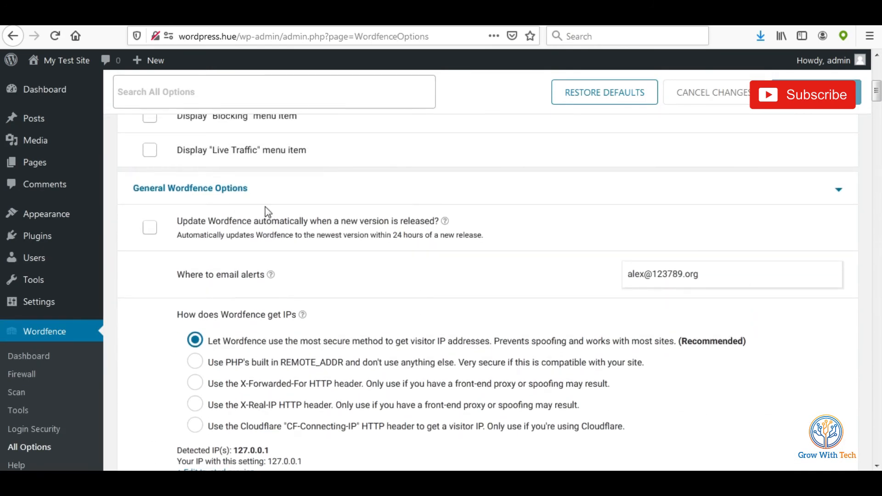
scroll(286, 200, "down", 8)
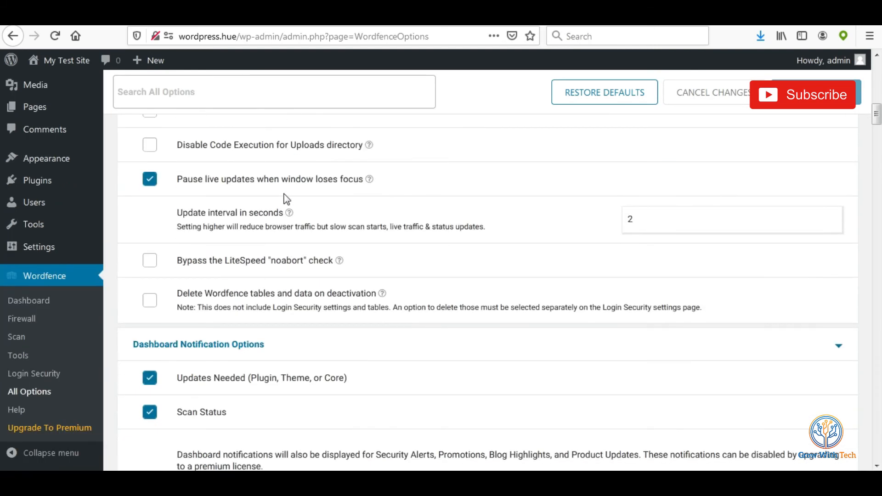
scroll(257, 182, "up", 1)
left_click(243, 180)
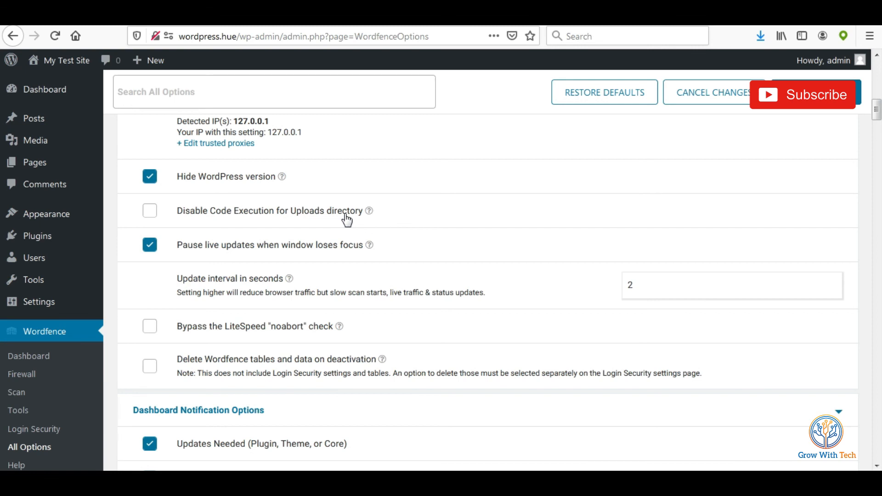
left_click(150, 213)
left_click(829, 101)
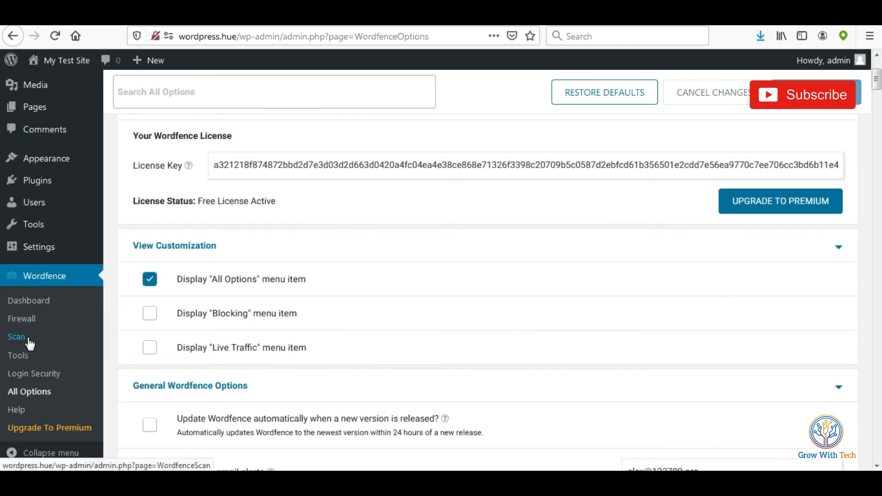
Step: Open Wordfence > Scan and review the completed quick scan reporting no new issues
left_click(29, 343)
scroll(717, 329, "down", 7)
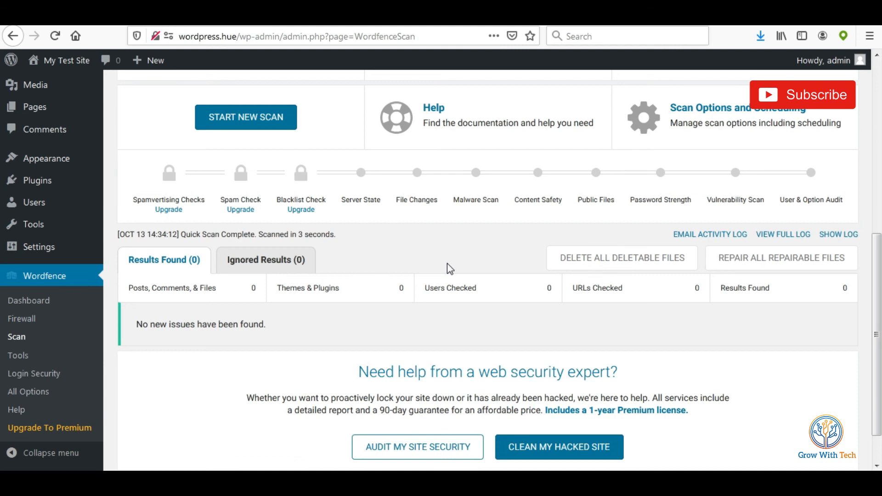
scroll(449, 269, "up", 7)
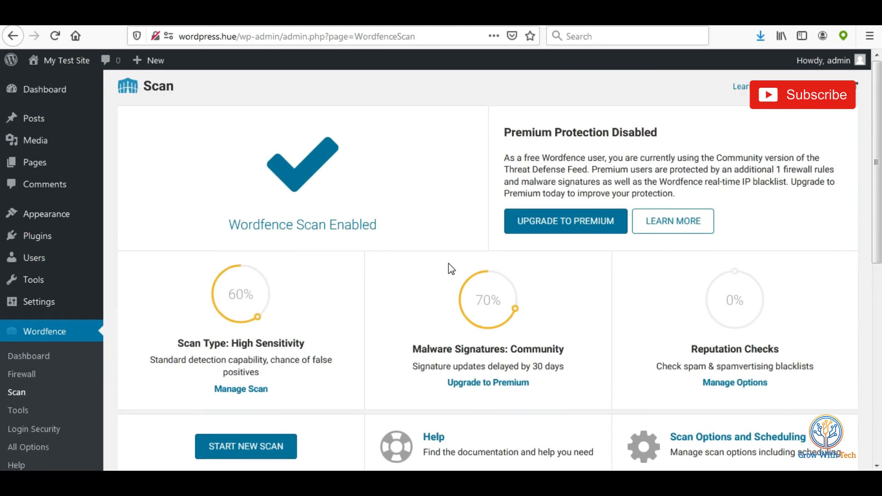